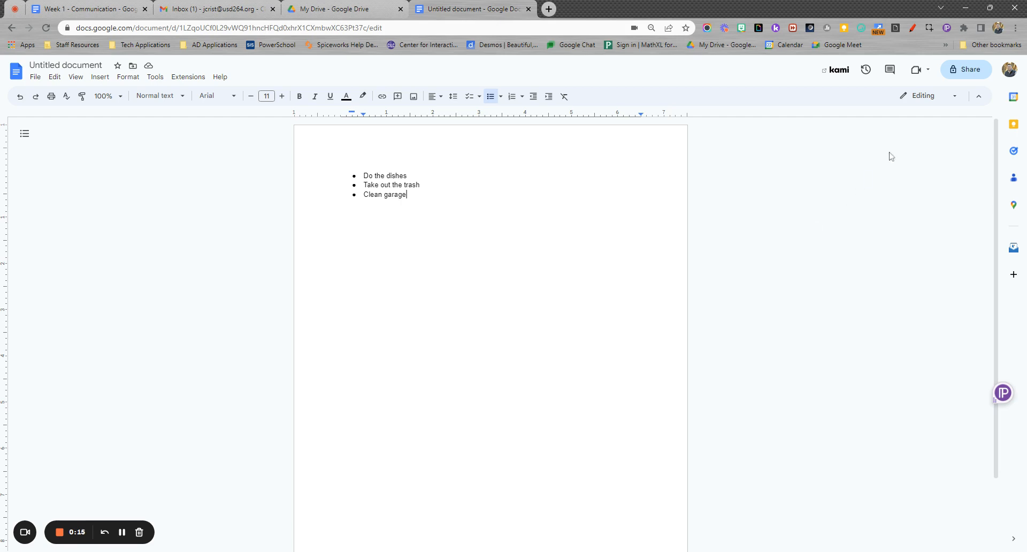
# - Name the document "Do the dishes" for sharing and set its general access to Anyone with the link
pyautogui.click(957, 75)
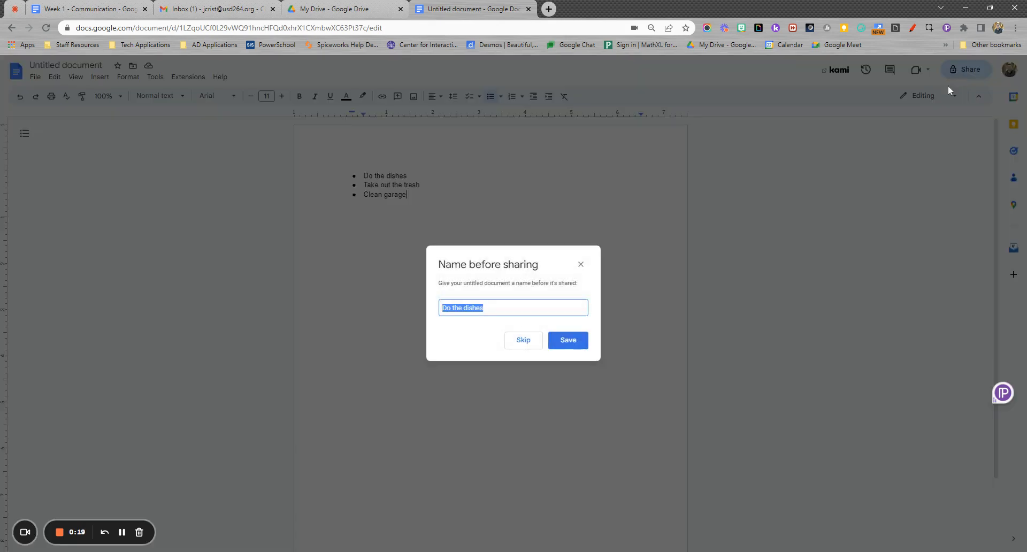
pyautogui.click(568, 342)
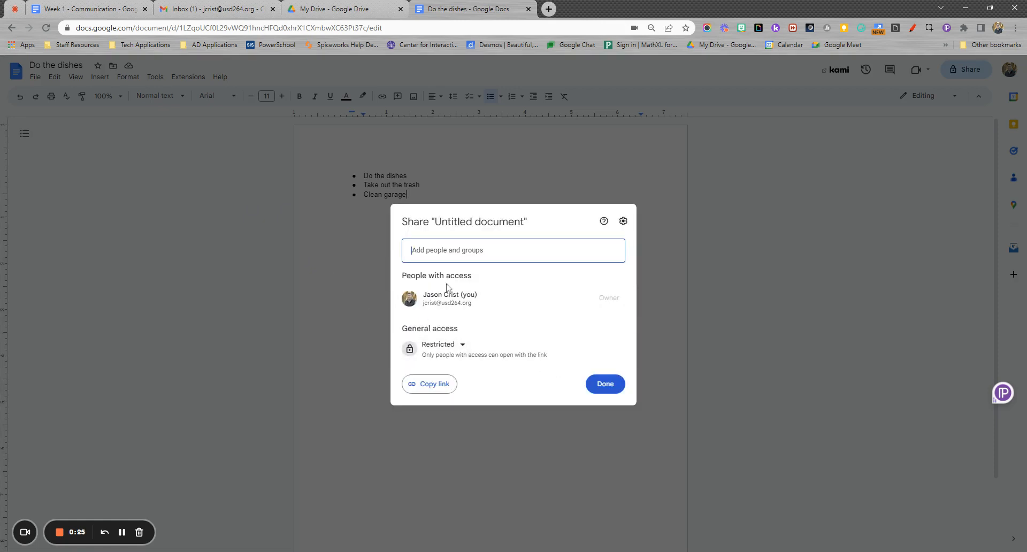
pyautogui.click(461, 345)
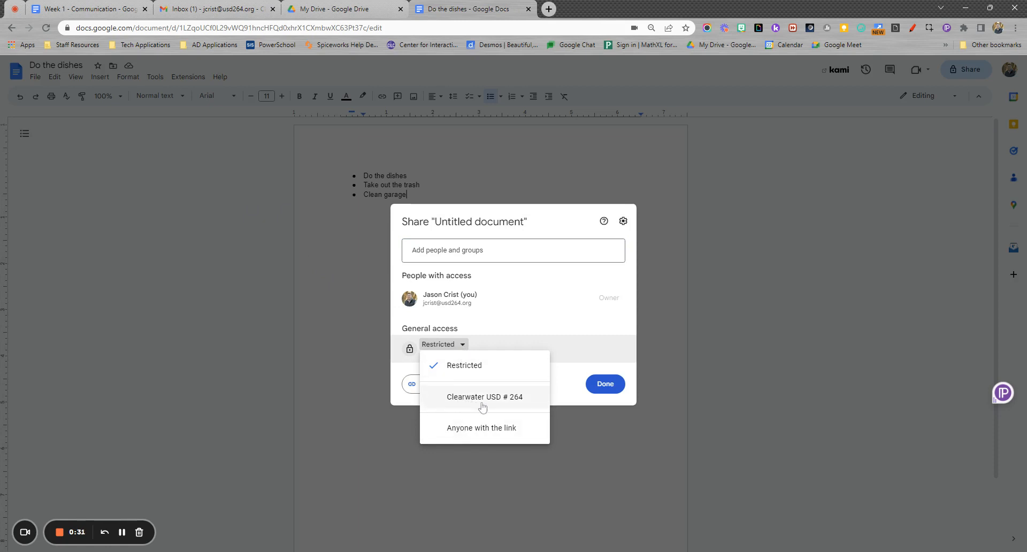
pyautogui.click(468, 433)
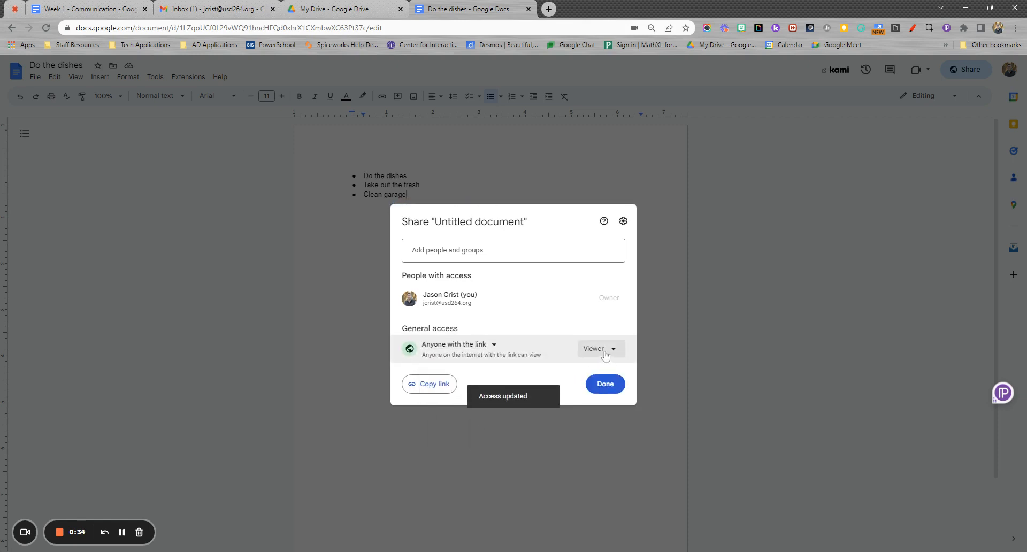
pyautogui.click(605, 354)
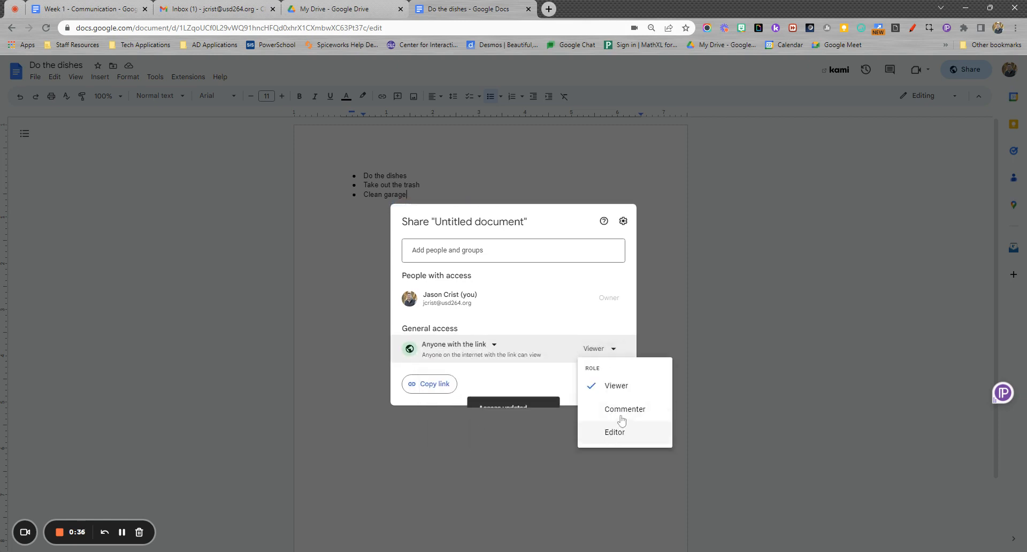
# - Add two suggested contacts as share recipients, cancel the invitation without sending it, and close the sharing settings
pyautogui.click(498, 251)
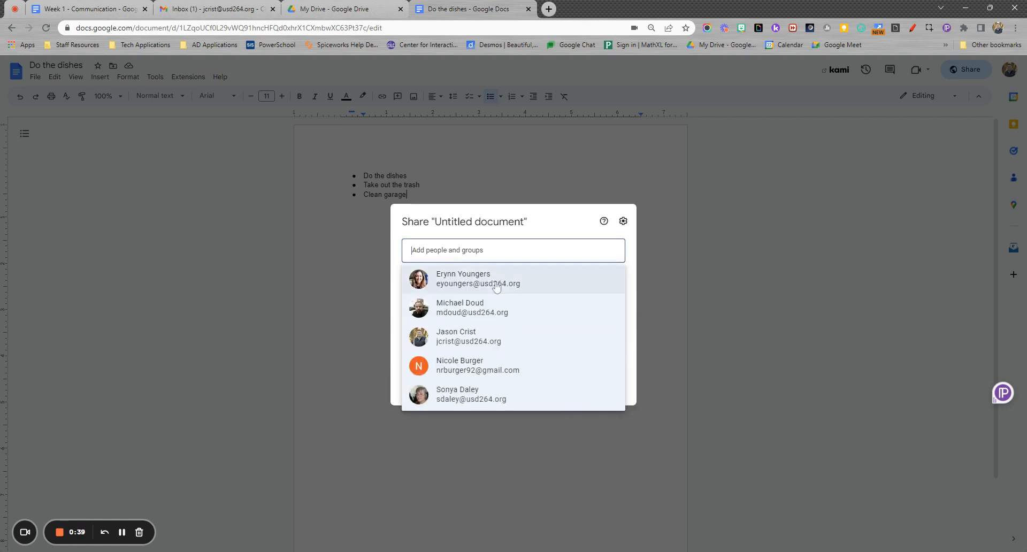
pyautogui.click(464, 286)
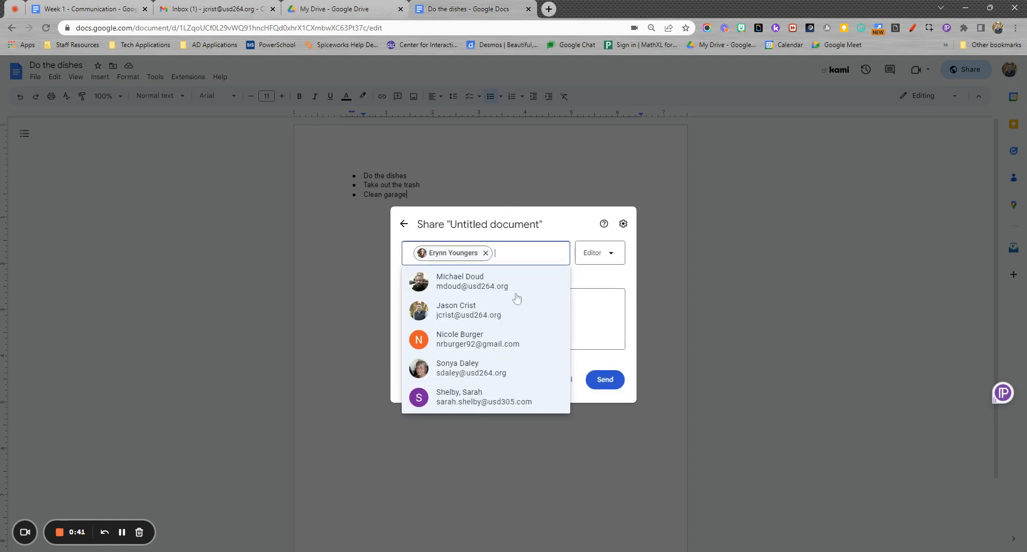
pyautogui.click(452, 370)
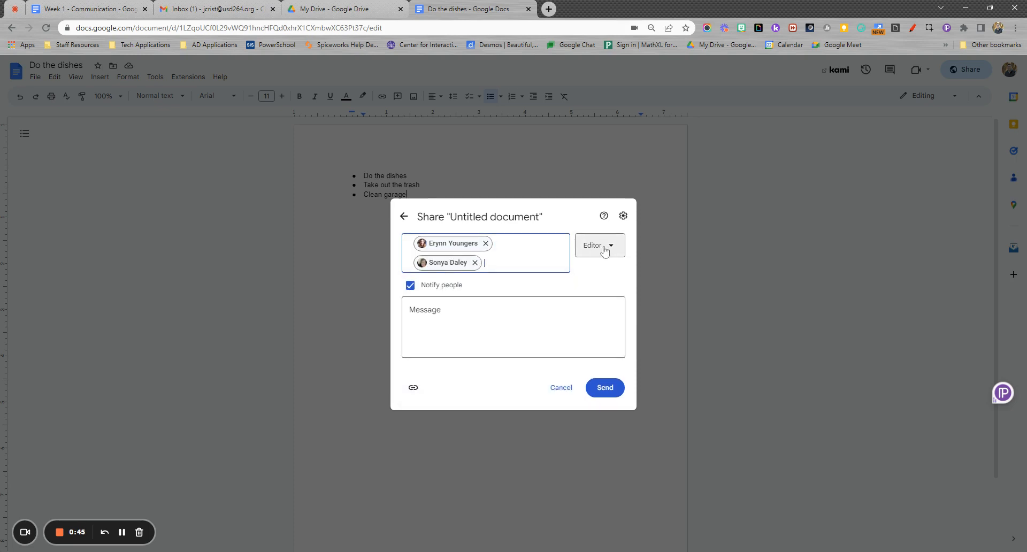
pyautogui.click(561, 388)
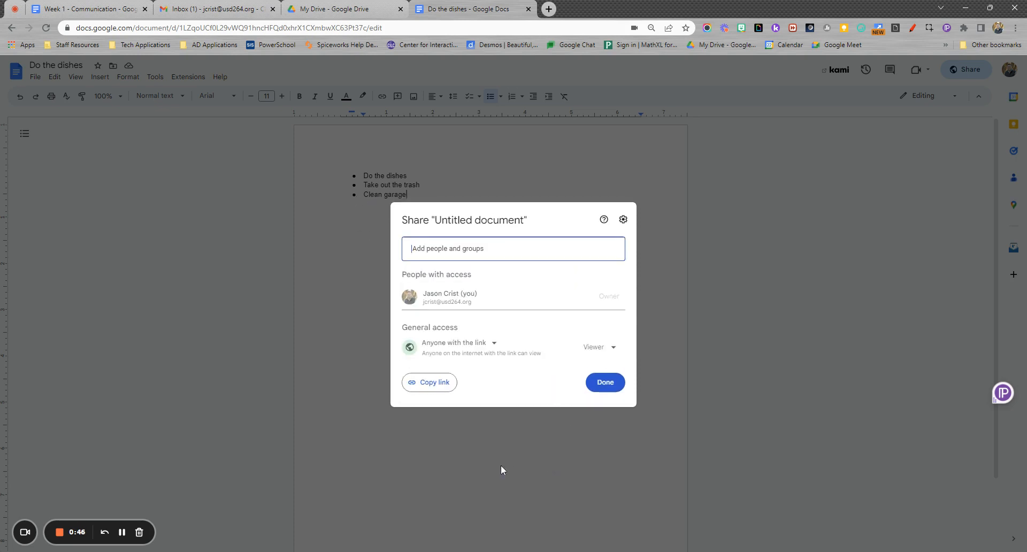
pyautogui.click(674, 253)
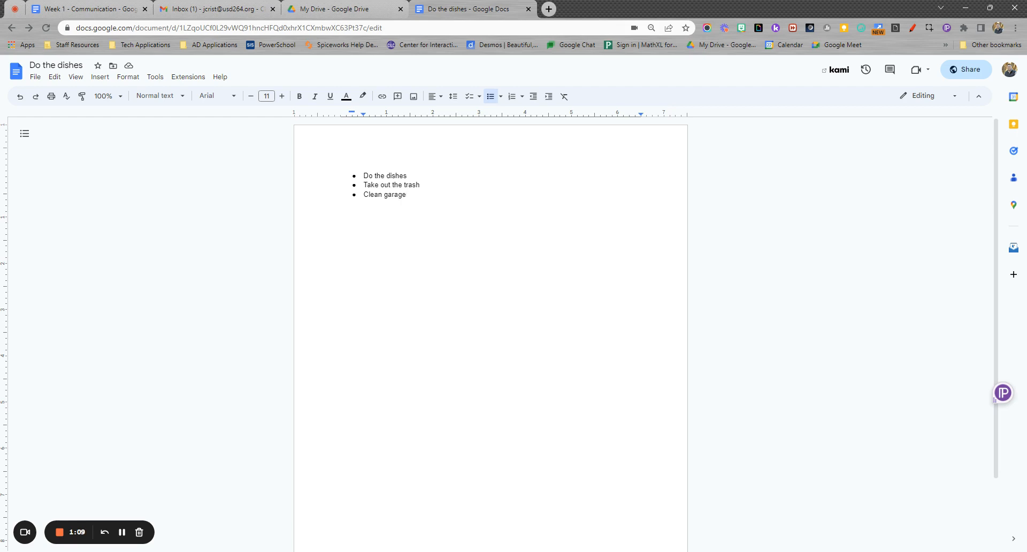
# - Insert a people smart chip for the contact matching "ey" after "Do the dishes"
pyautogui.click(409, 175)
pyautogui.write('@')
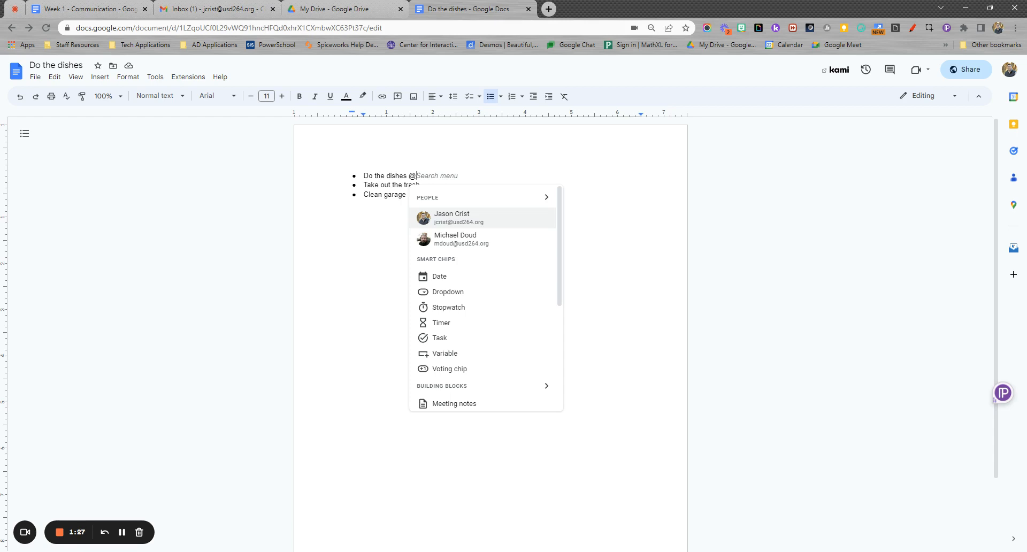
pyautogui.write('ey')
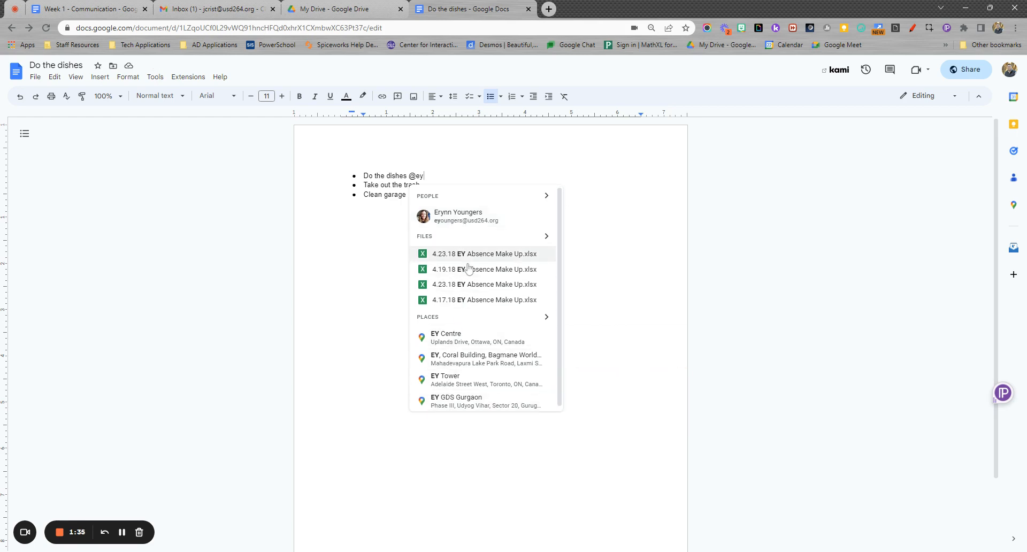
pyautogui.click(463, 224)
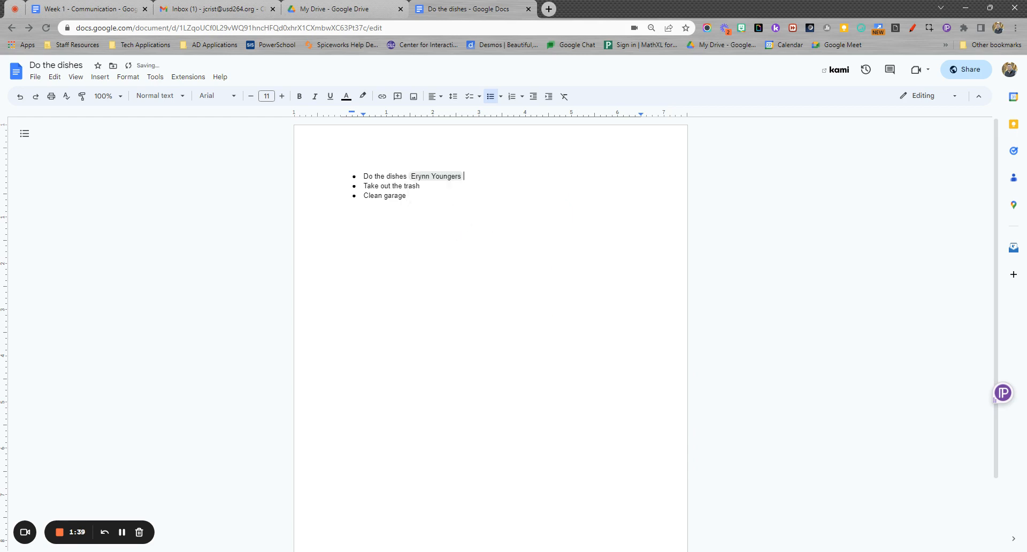
# - Insert a file smart chip for "Week 1 - Communication" after "Take out the trash"
pyautogui.write('@')
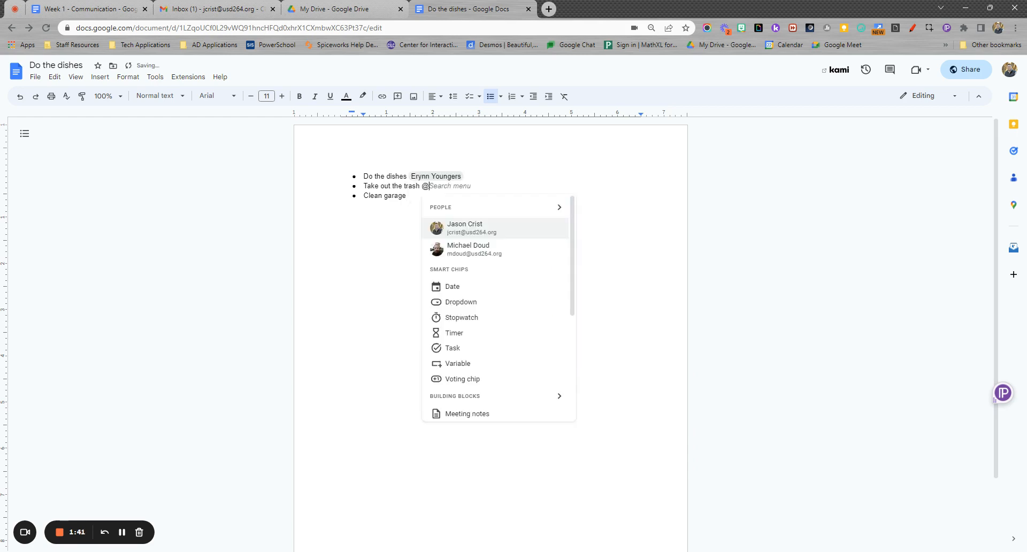
pyautogui.write('wee')
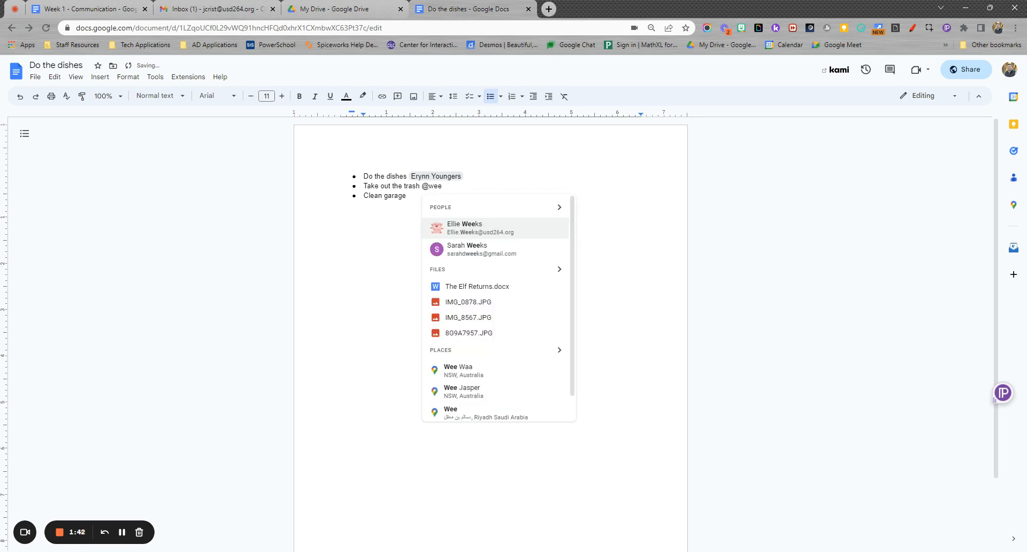
pyautogui.write('k')
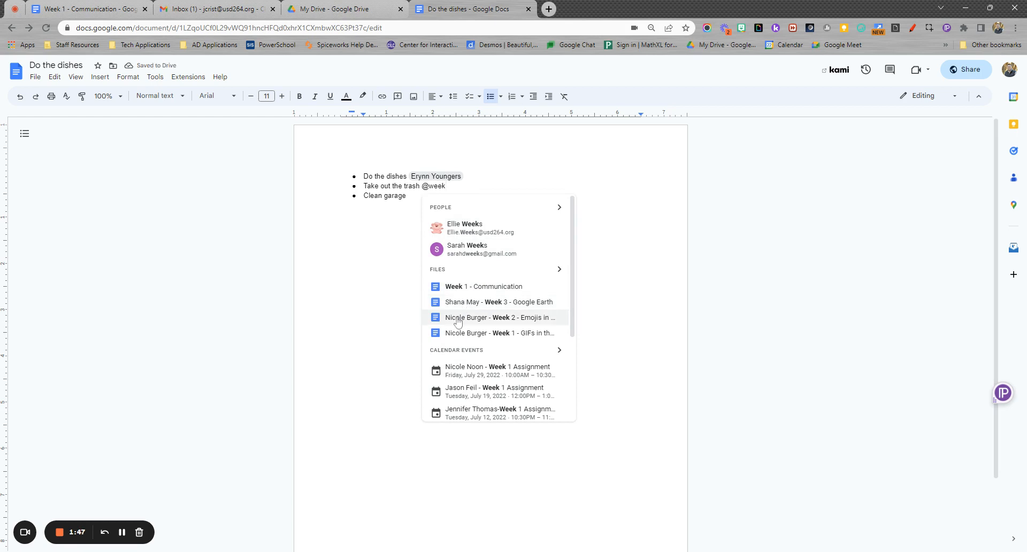
pyautogui.click(454, 289)
pyautogui.moveTo(452, 188)
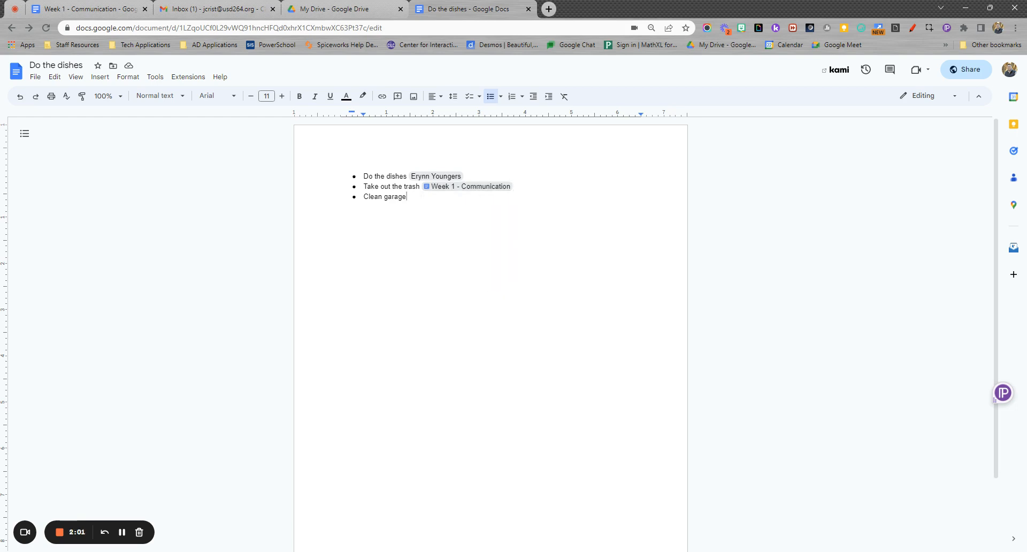
# - Draft a comment on "Clean garage" that mentions the contact matching "ey" and assigns it to them, and discard the draft
pyautogui.moveTo(423, 181)
pyautogui.moveTo(363, 196); pyautogui.dragTo(406, 196)
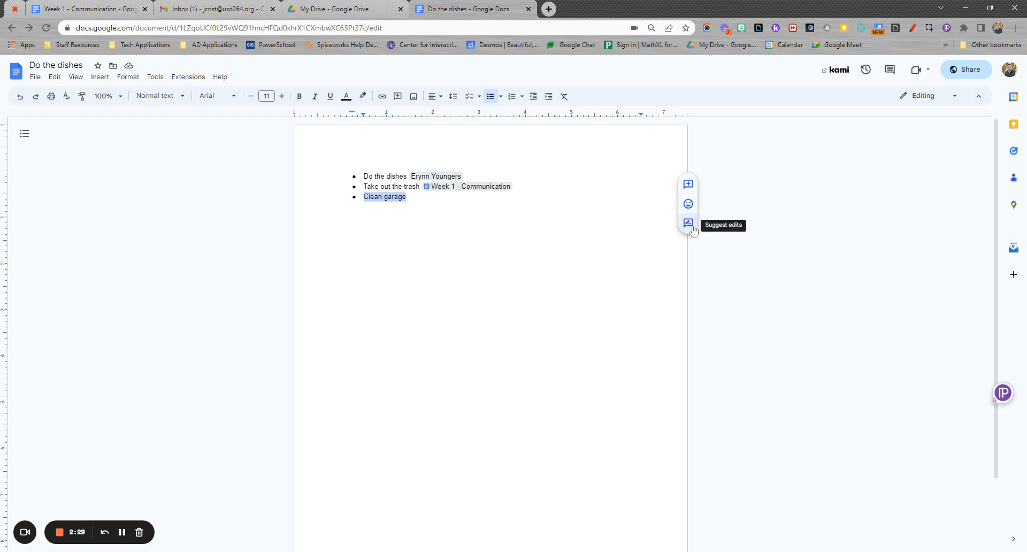
pyautogui.click(689, 185)
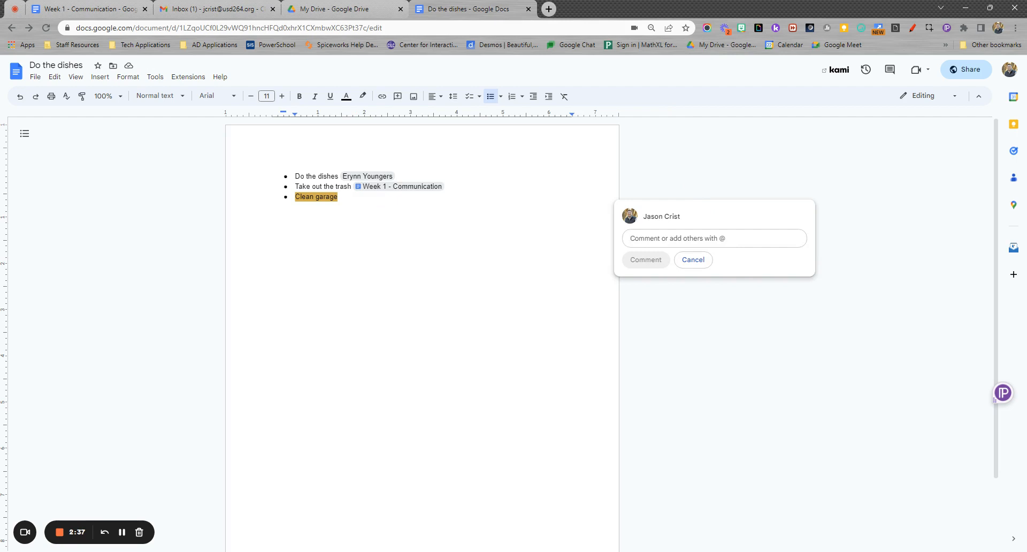
pyautogui.write('@')
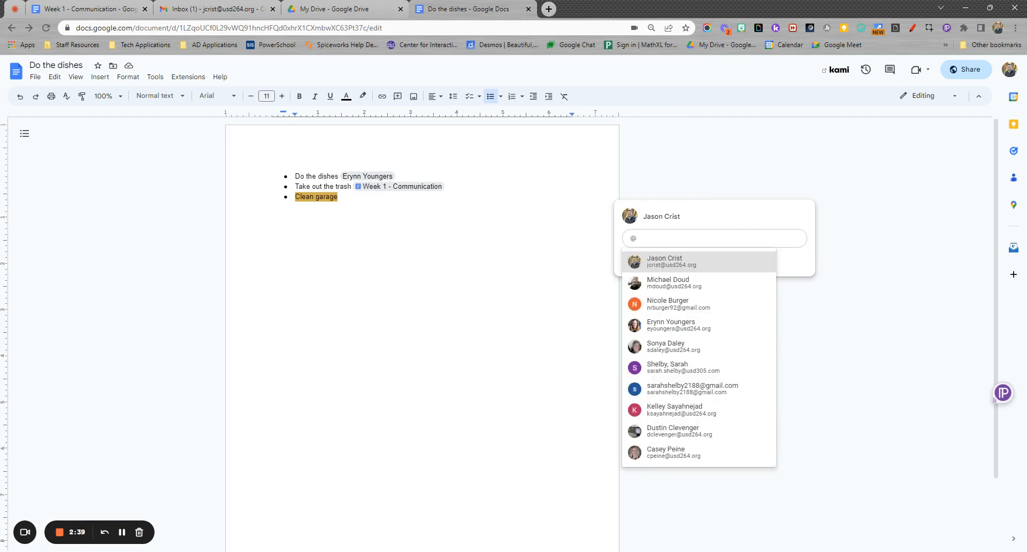
pyautogui.write('ey')
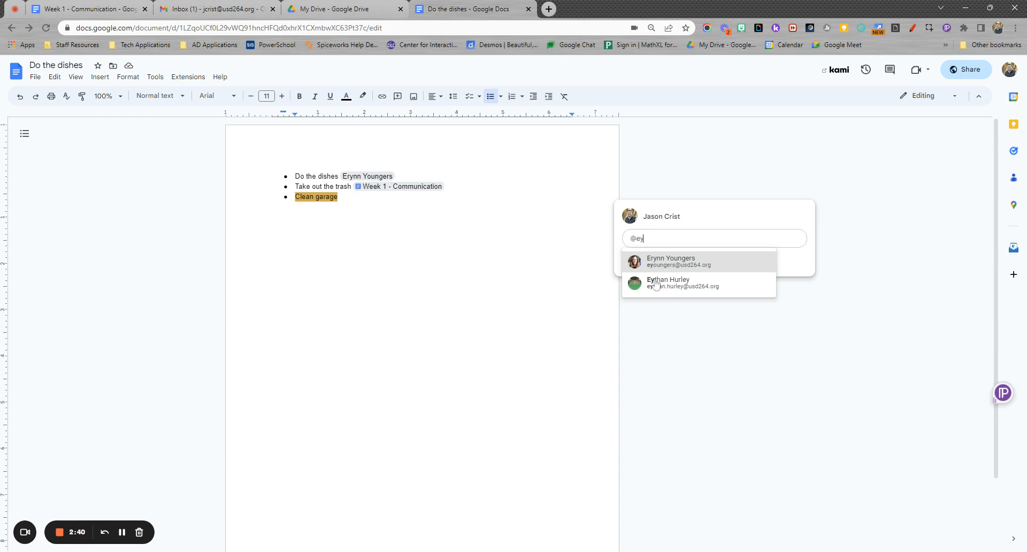
pyautogui.click(661, 262)
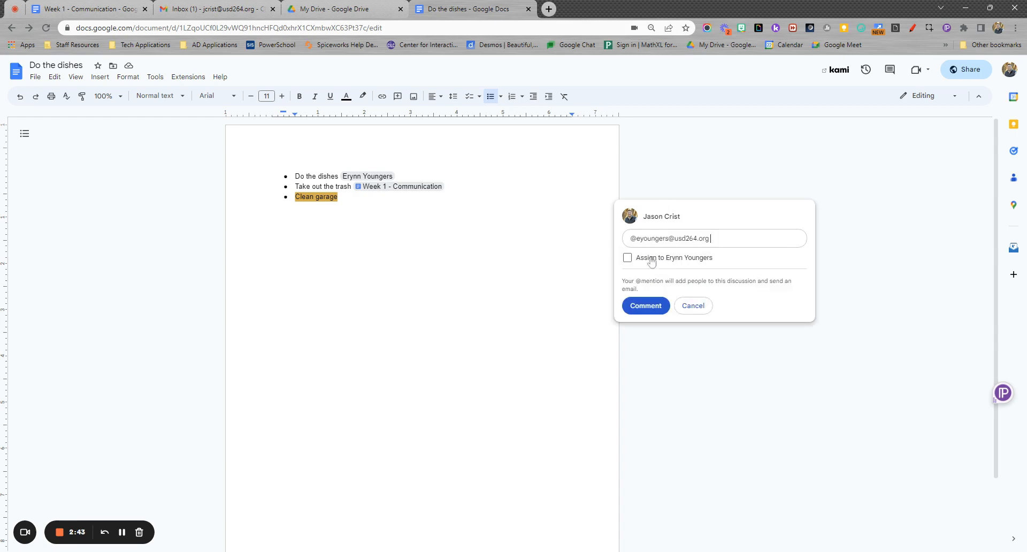
pyautogui.click(628, 258)
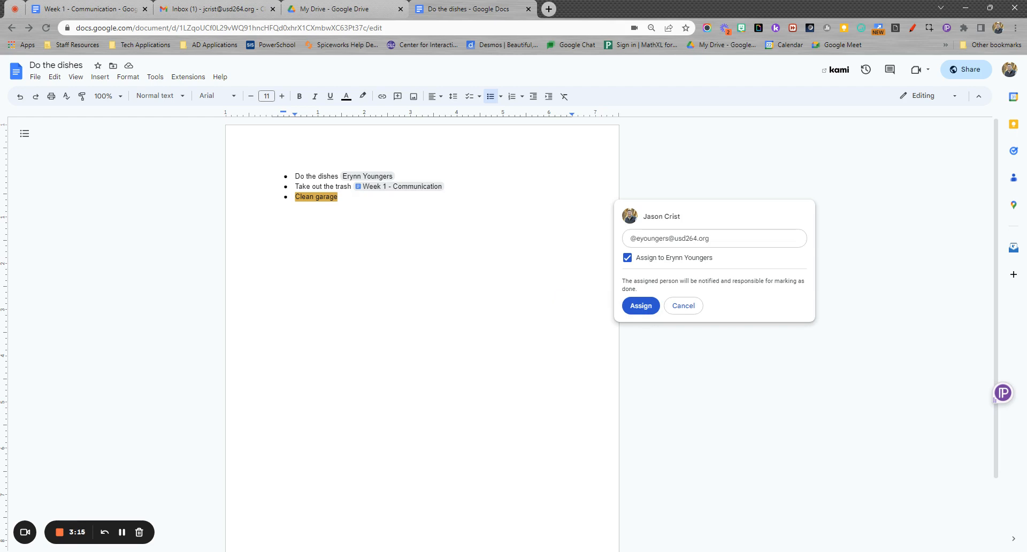
pyautogui.click(685, 306)
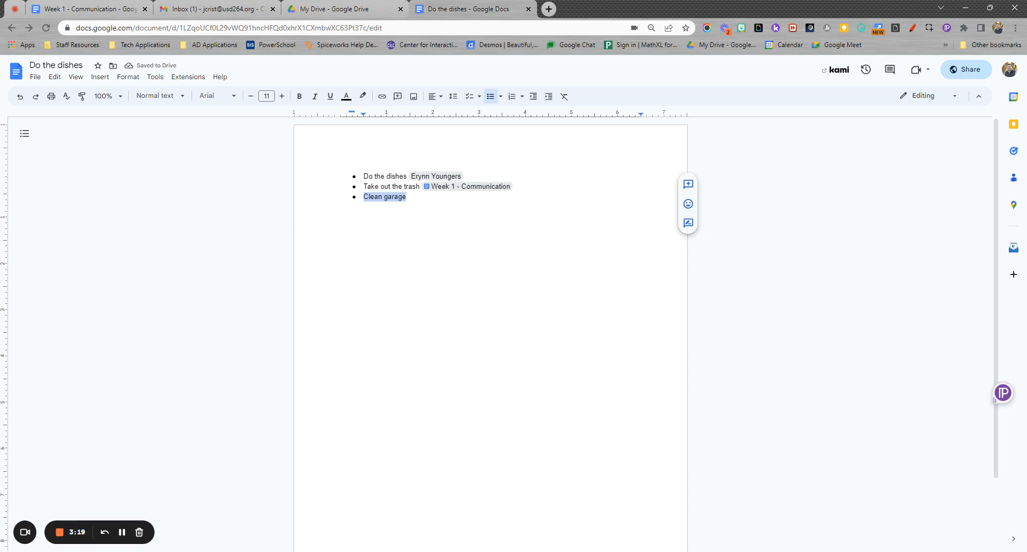
# - Add a thumbs-down emoji reaction to "Clean garage", finding it by searching for "thumbs"
pyautogui.click(689, 206)
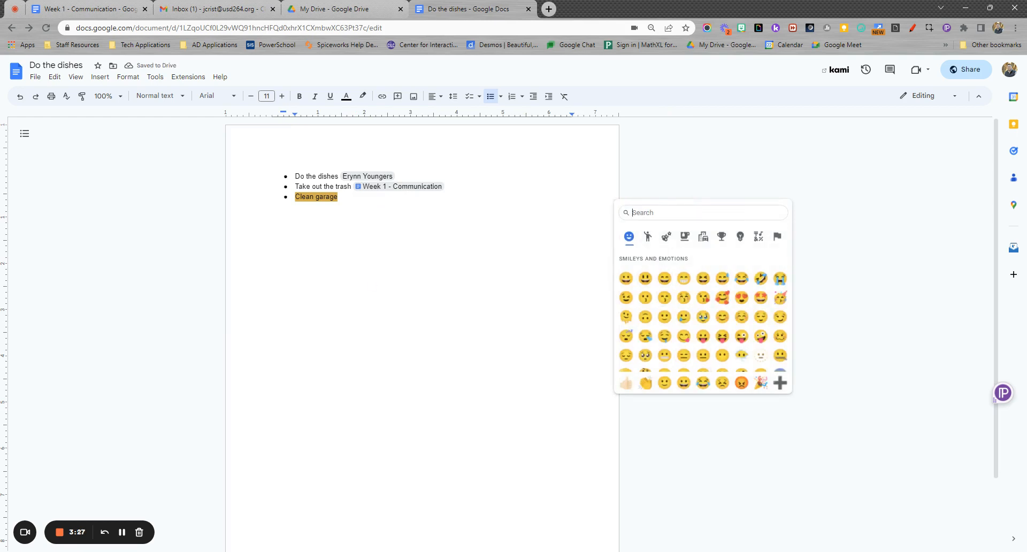
pyautogui.write('thumbs')
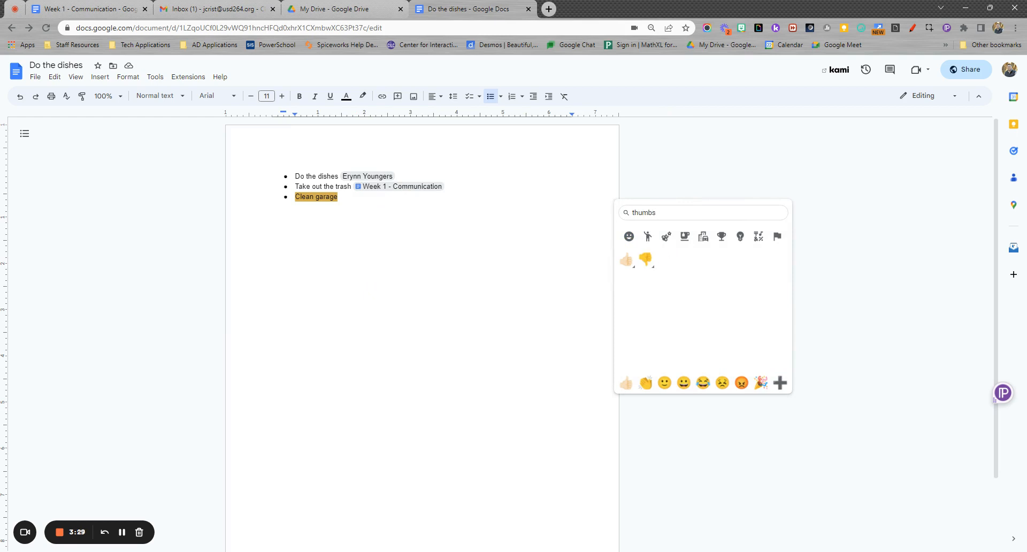
pyautogui.click(652, 269)
pyautogui.click(663, 278)
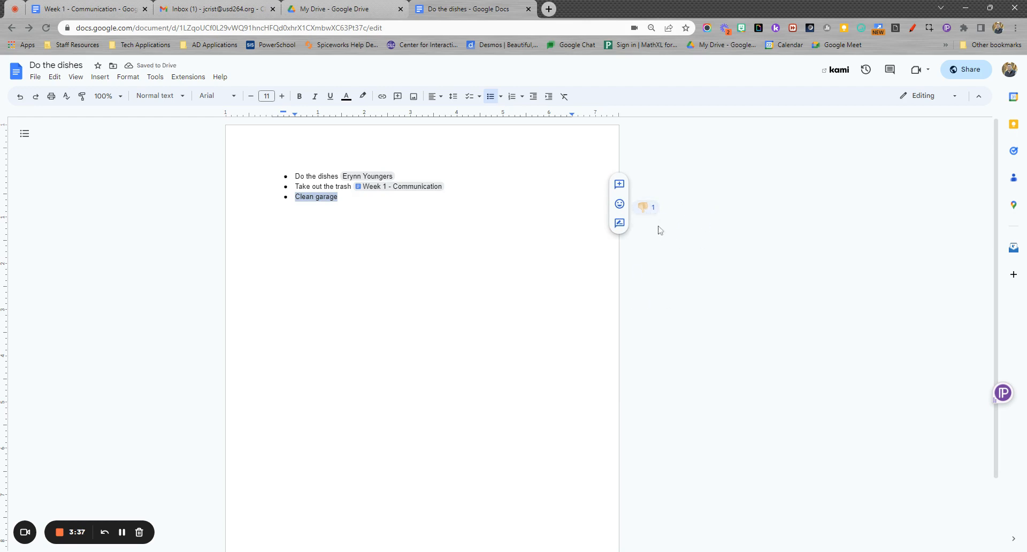
# - Resolve the emoji reaction on "Clean garage" without adding another emoji
pyautogui.moveTo(648, 215)
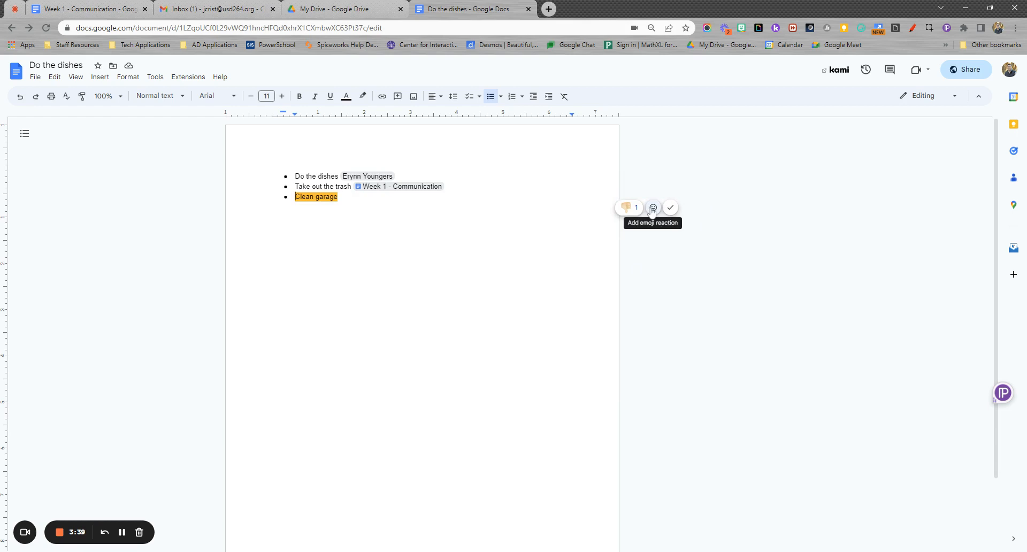
pyautogui.click(653, 208)
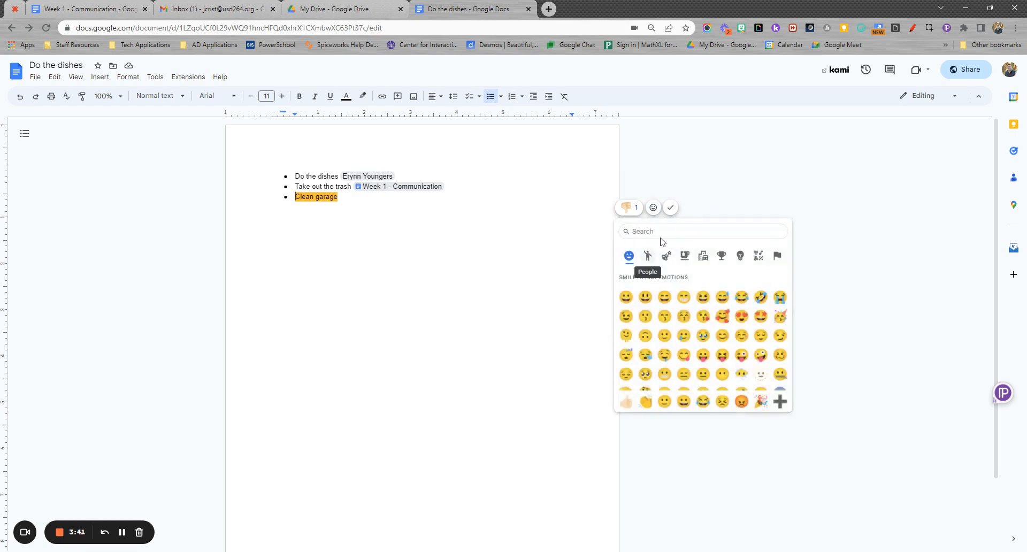
pyautogui.click(671, 209)
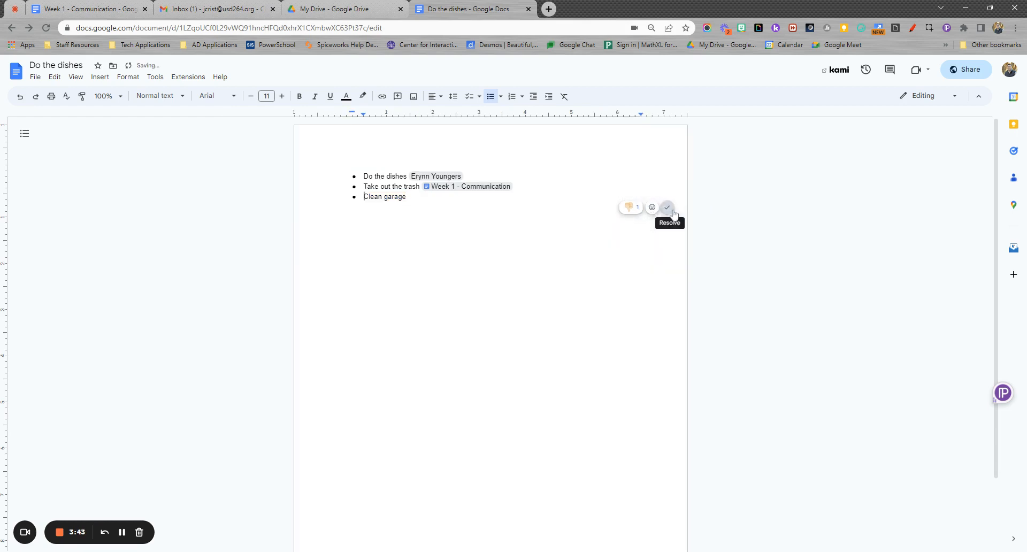